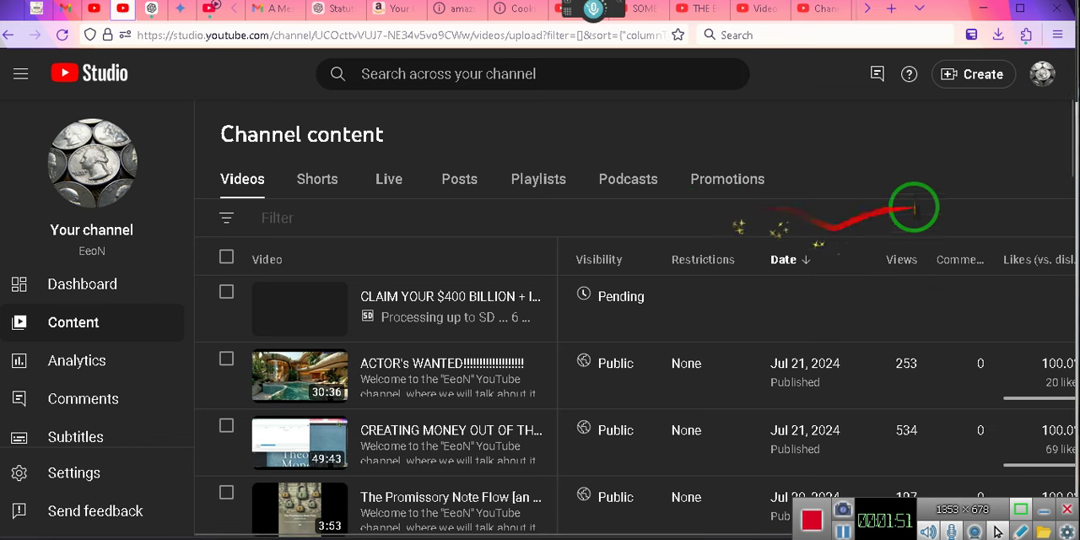
{"action": "left_click_drag", "start_coordinate": [878, 177], "coordinate": [818, 419]}
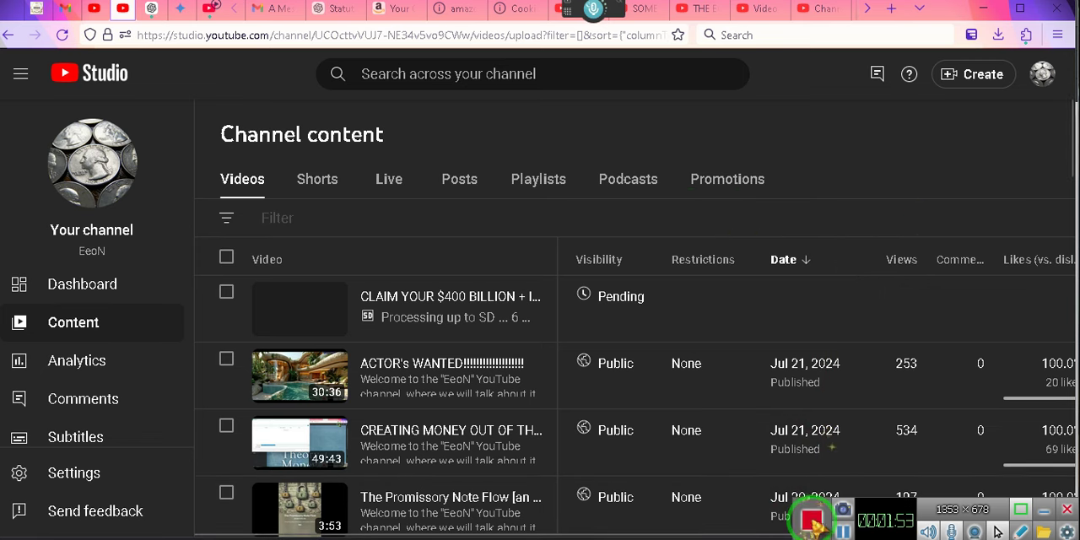